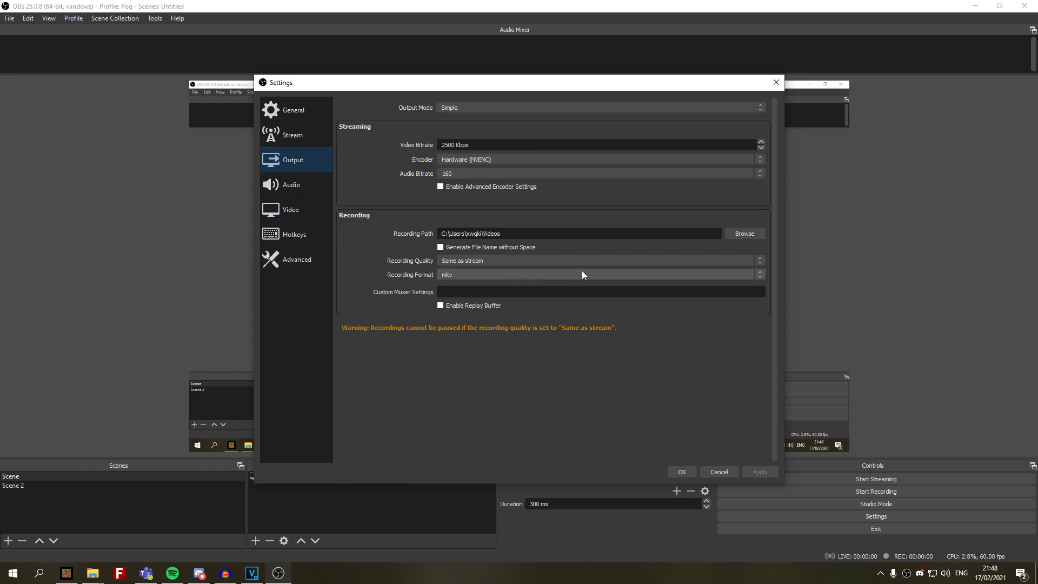
Expand the Output Mode dropdown to see the Simple and Advanced choices.
click(464, 108)
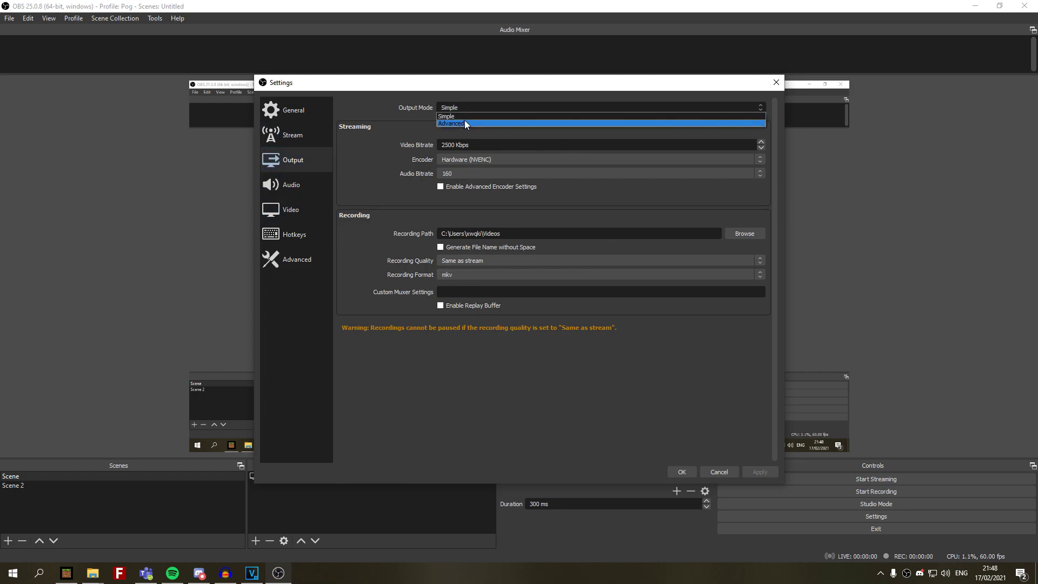
Switch output to Advanced mode and keep recording on NVIDIA NVENC H.264 (new) with CQP rate control.
click(460, 123)
click(384, 128)
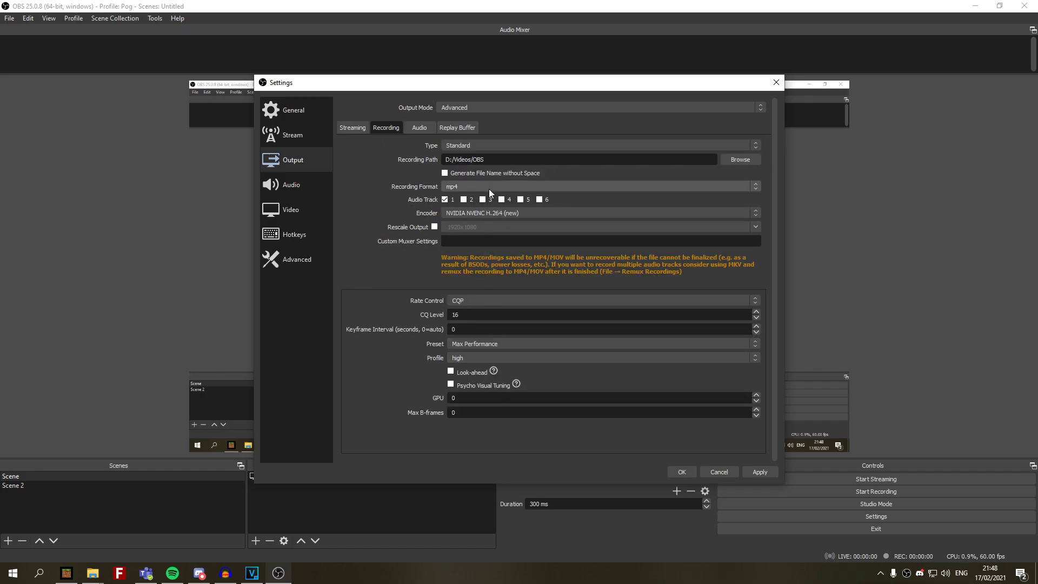
click(491, 211)
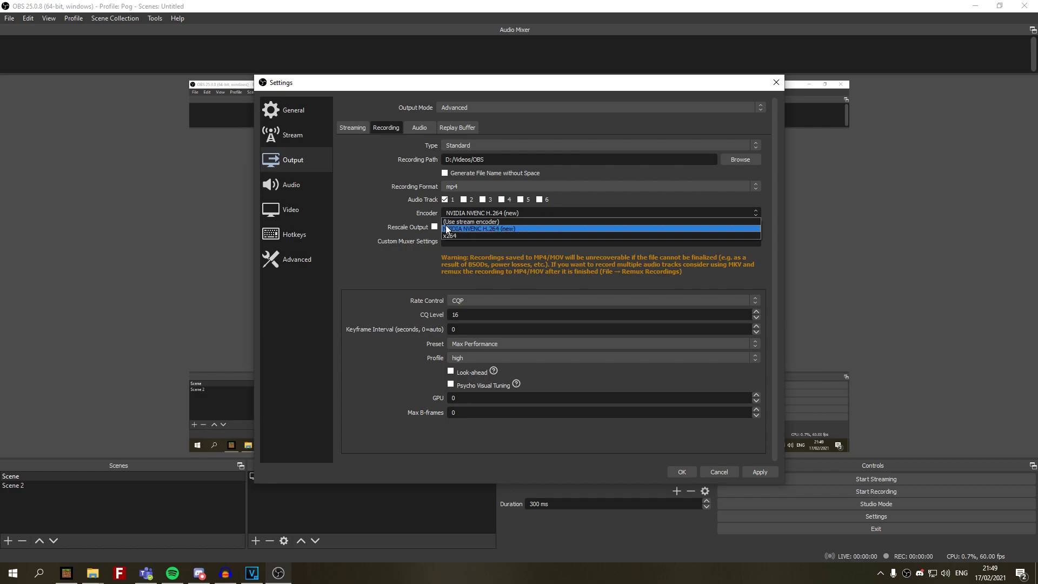
click(393, 239)
click(457, 300)
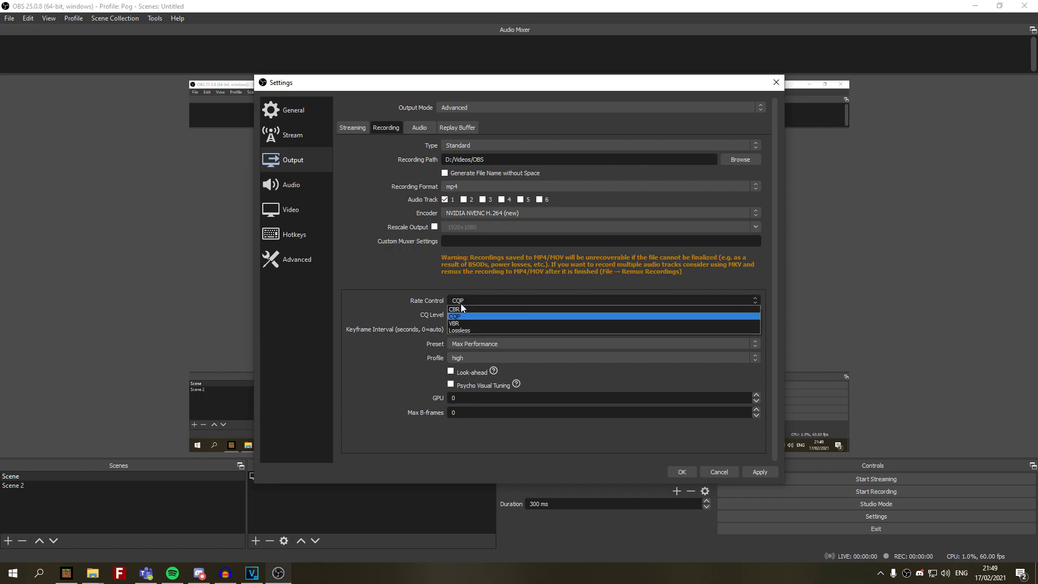
click(457, 309)
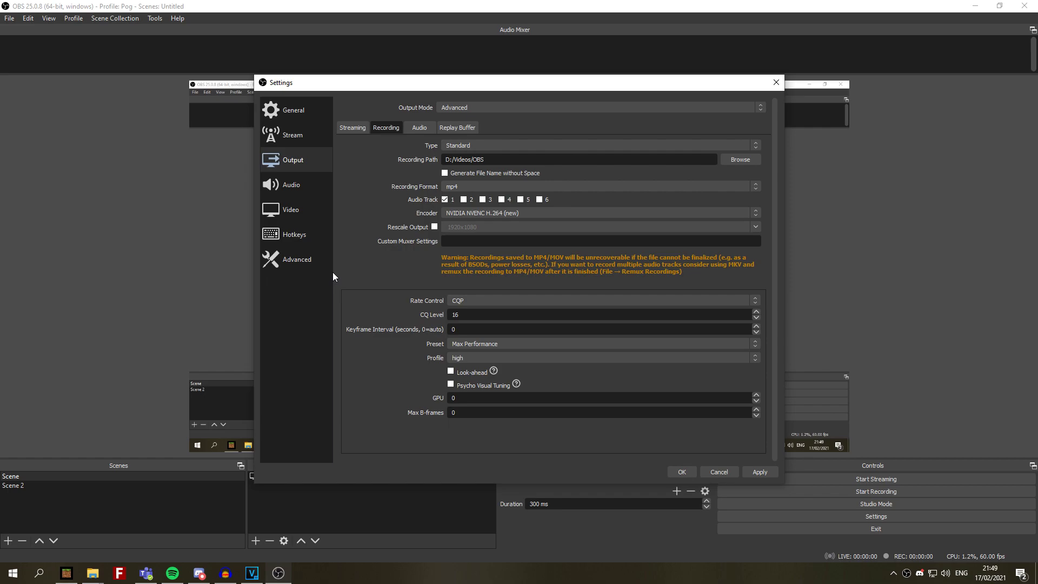
click(316, 213)
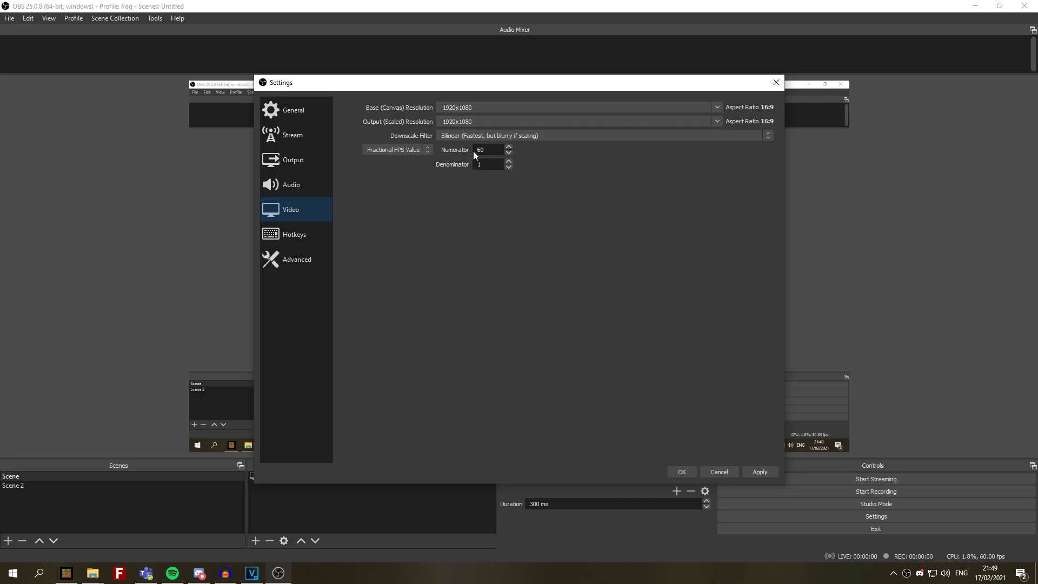
Set both the base and output (scaled) video resolutions to 1280x720.
click(717, 106)
click(499, 122)
click(716, 123)
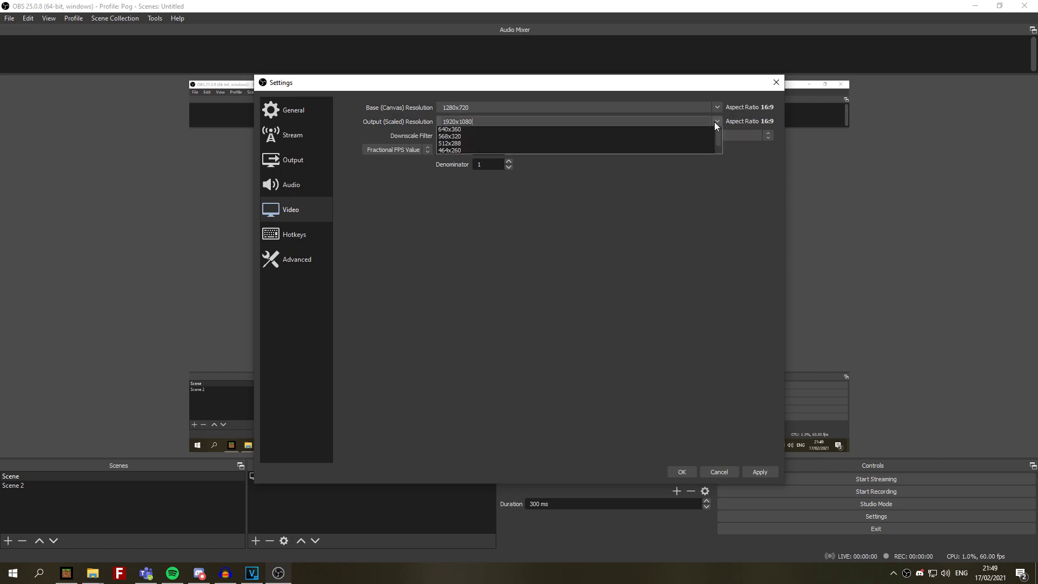
click(604, 128)
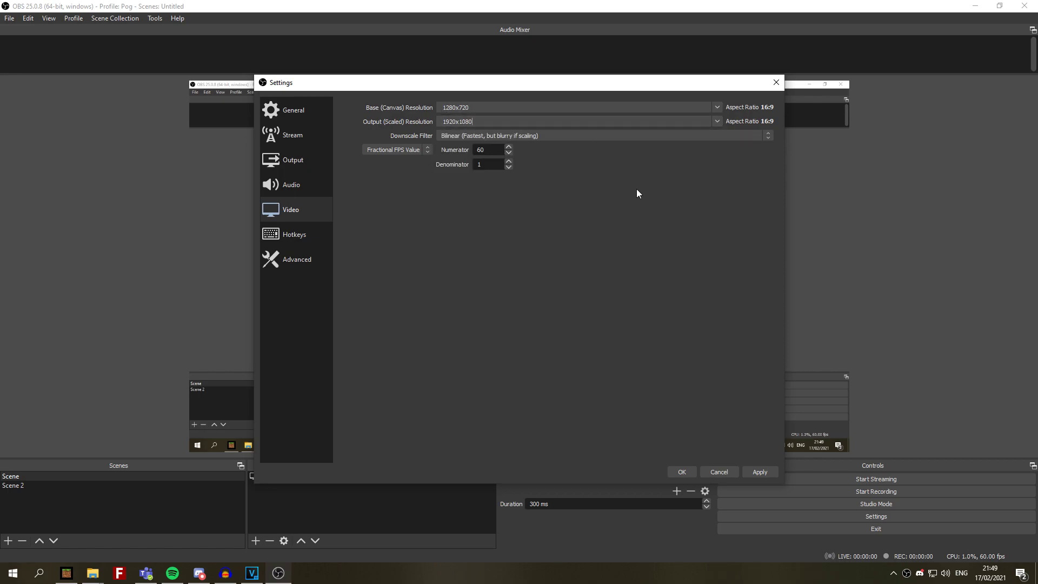
click(718, 121)
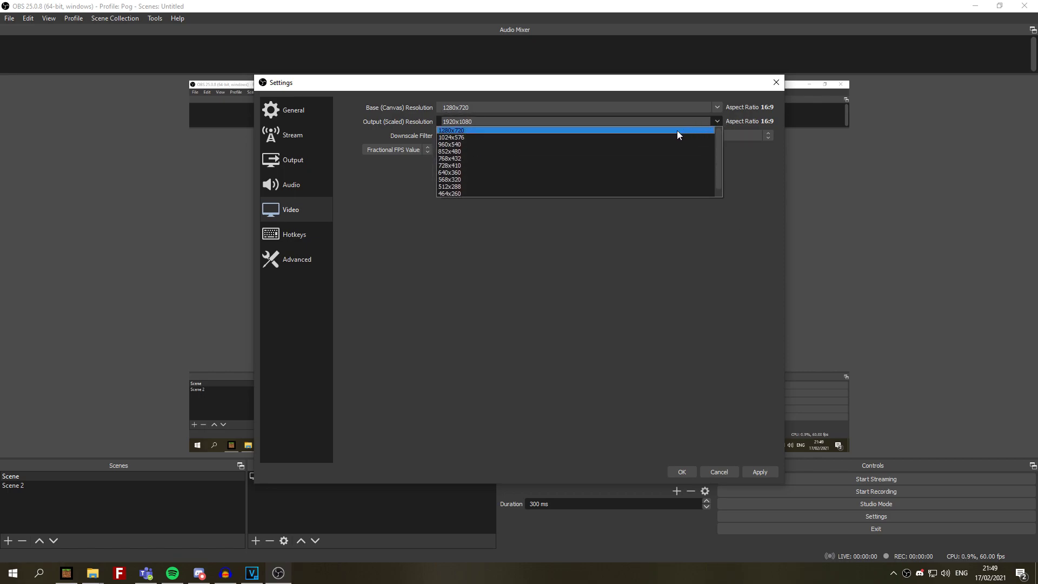
click(677, 130)
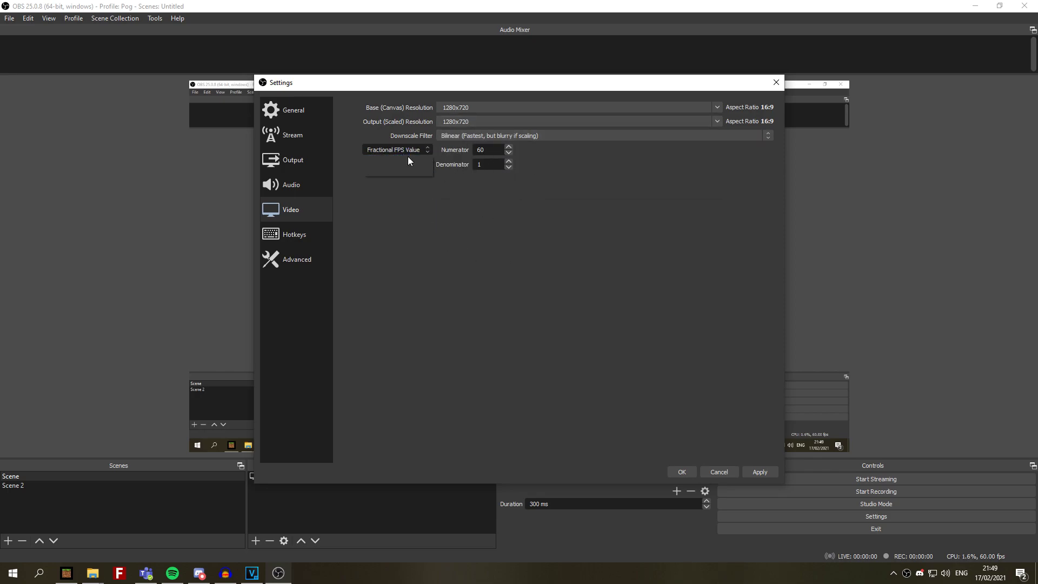
Switch the frame rate to Common FPS Values, leaving it at 30.
click(408, 157)
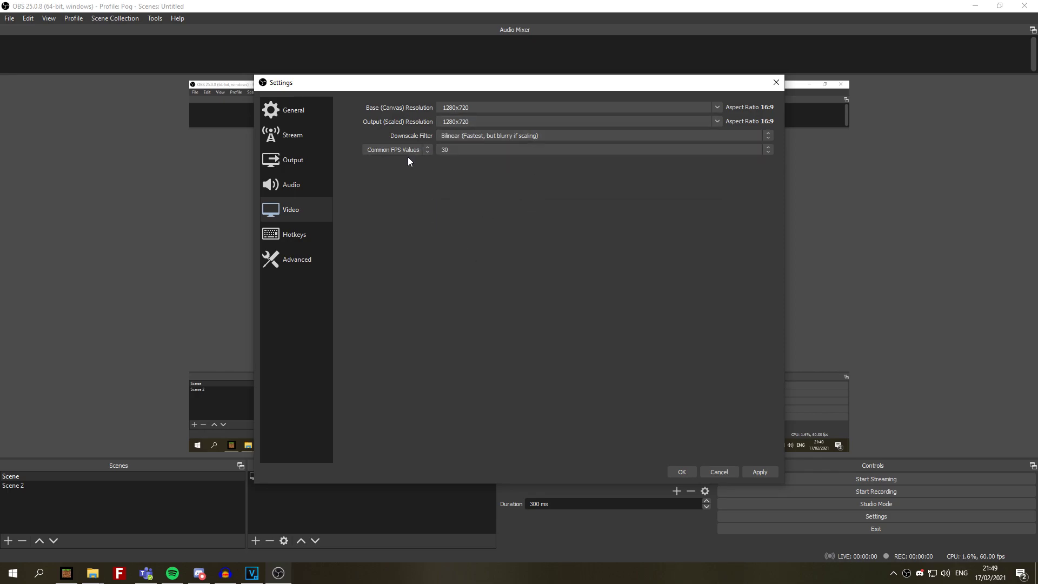
click(452, 149)
click(465, 259)
Set a fractional frame rate of 240/1, then apply and close the settings.
click(403, 150)
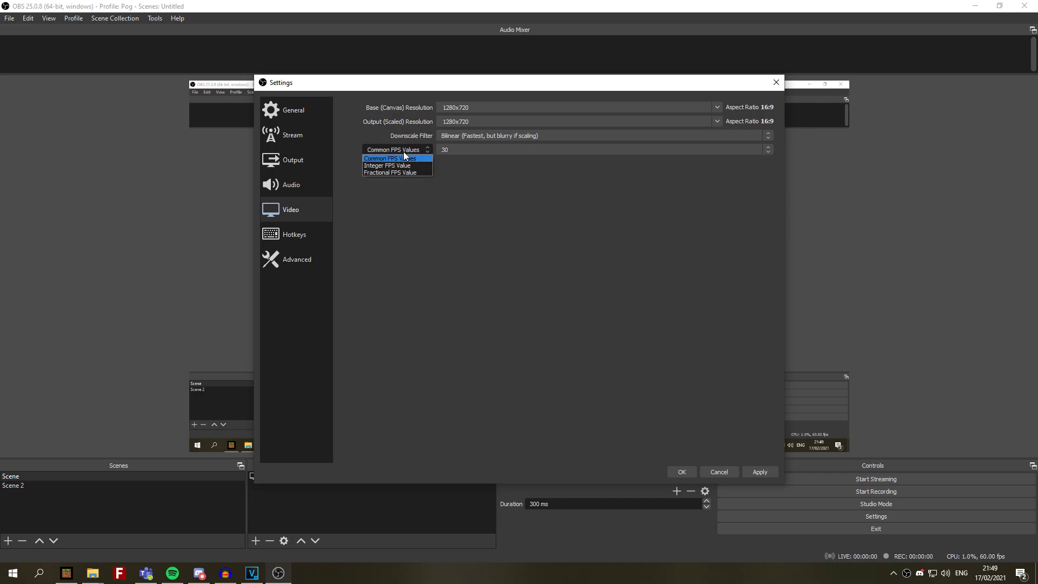
click(400, 173)
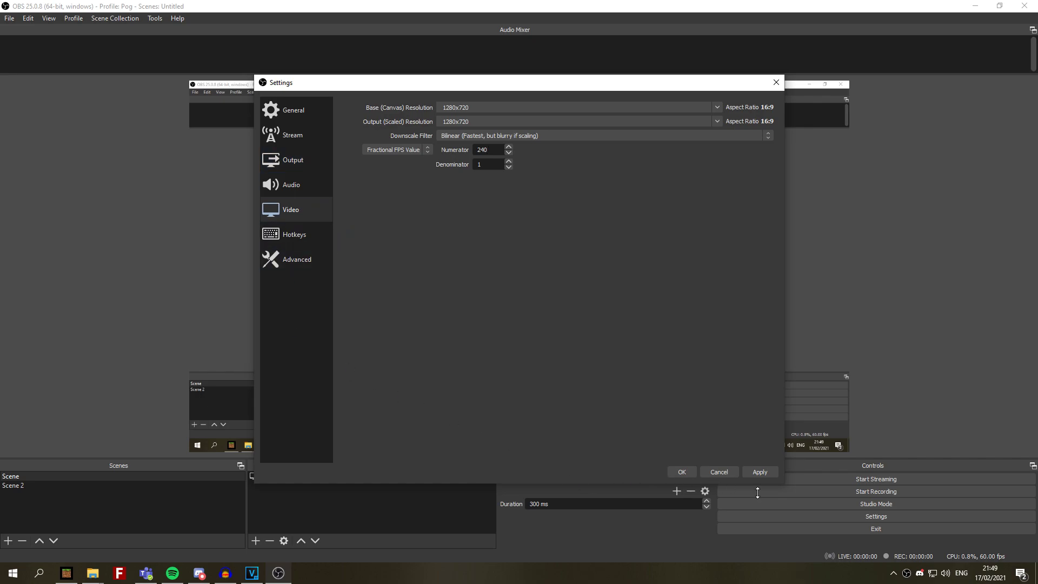
click(763, 475)
click(703, 472)
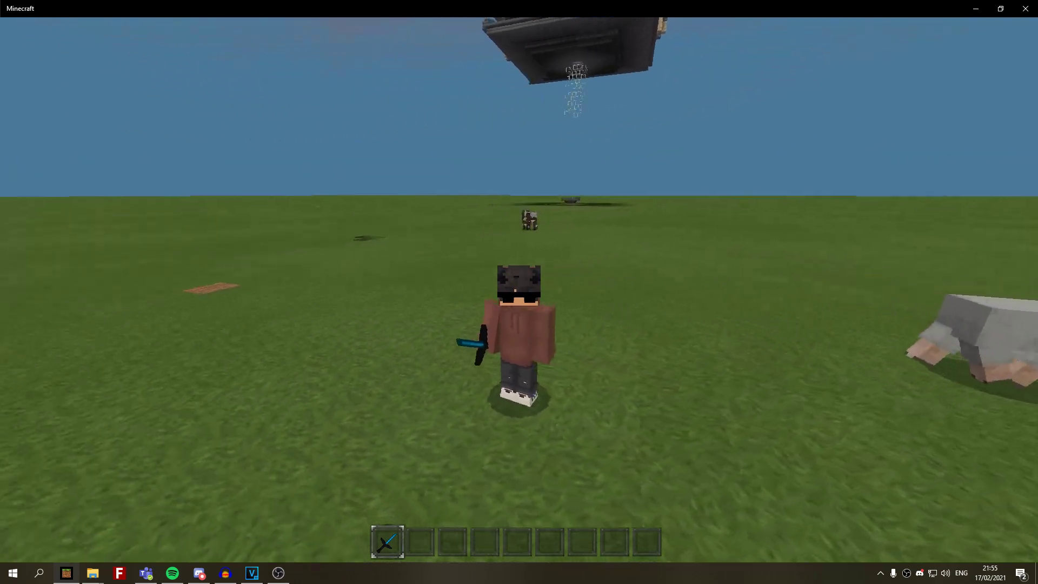
Cycle the Minecraft camera through front, rear and first-person views with F5.
key(F5)
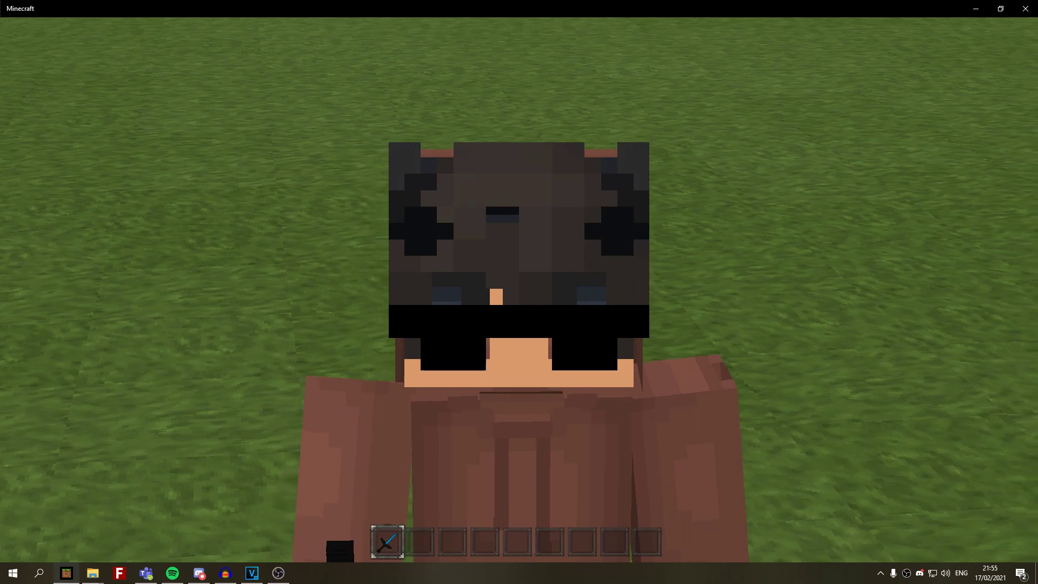
key(F5)
key(F5)
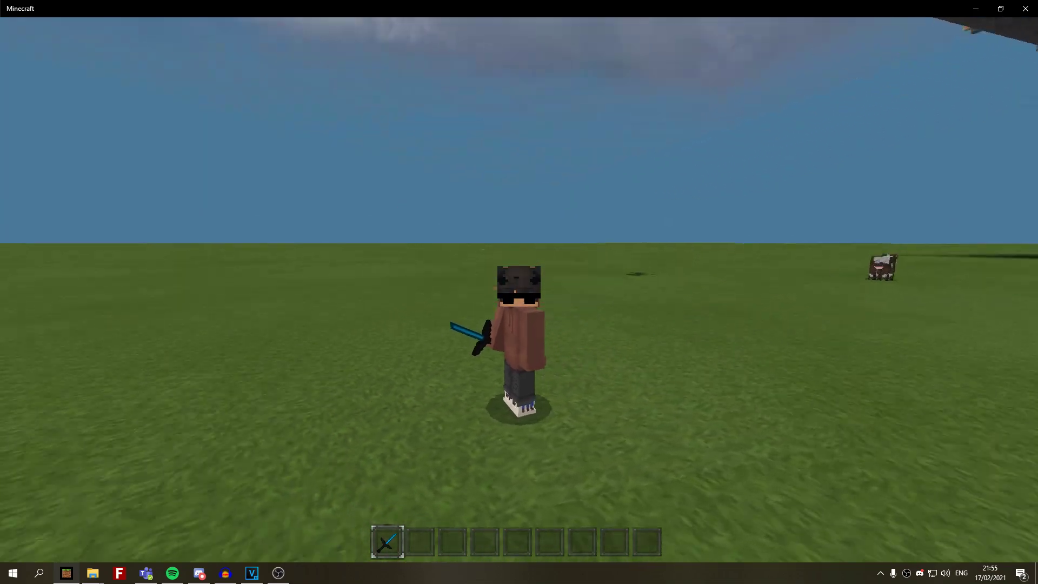
key(F5)
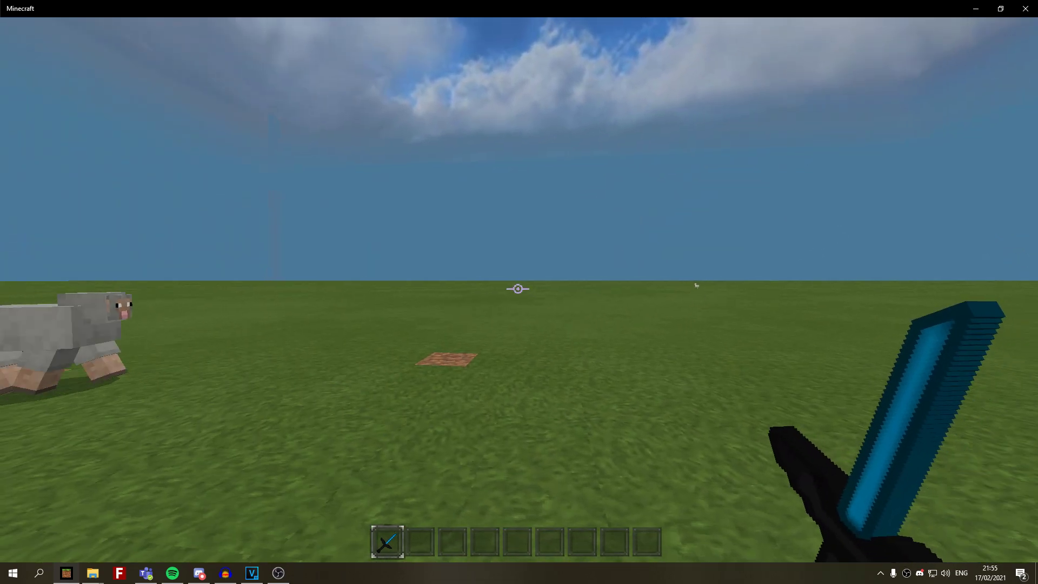
Swing the sword four times, then switch to the front-facing third-person view.
click(518, 289)
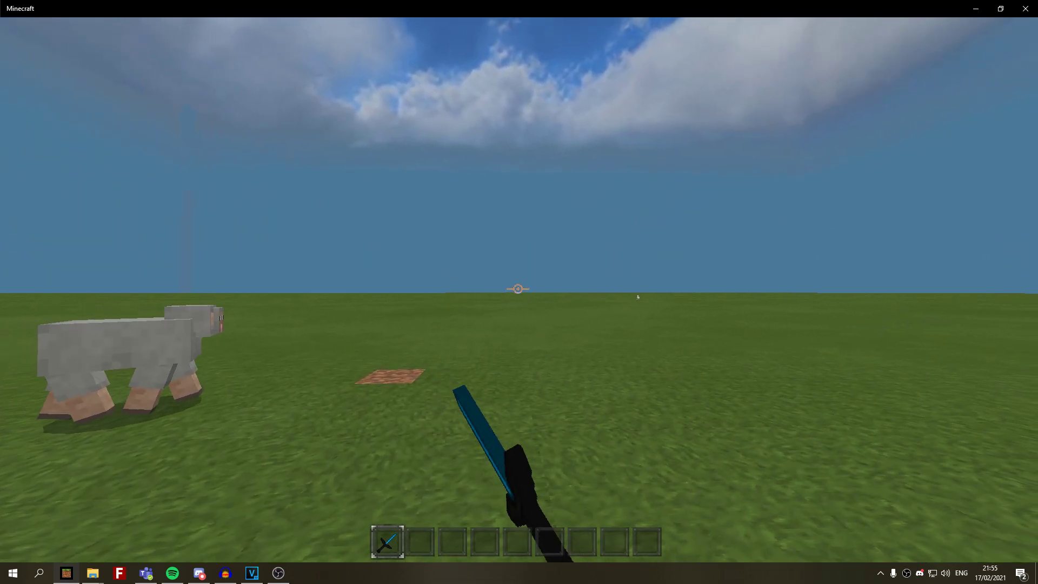
click(517, 288)
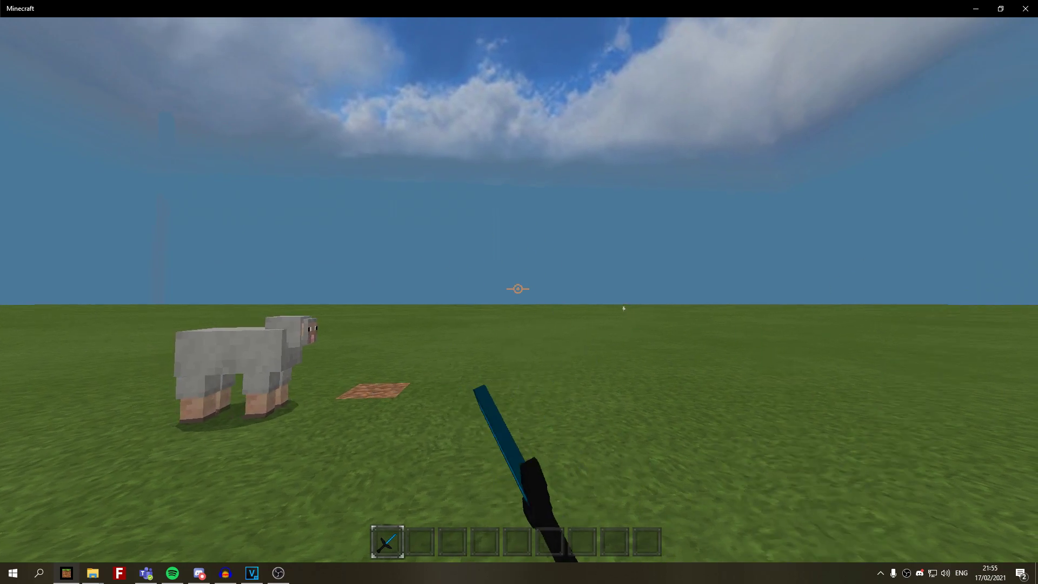
click(517, 288)
click(517, 289)
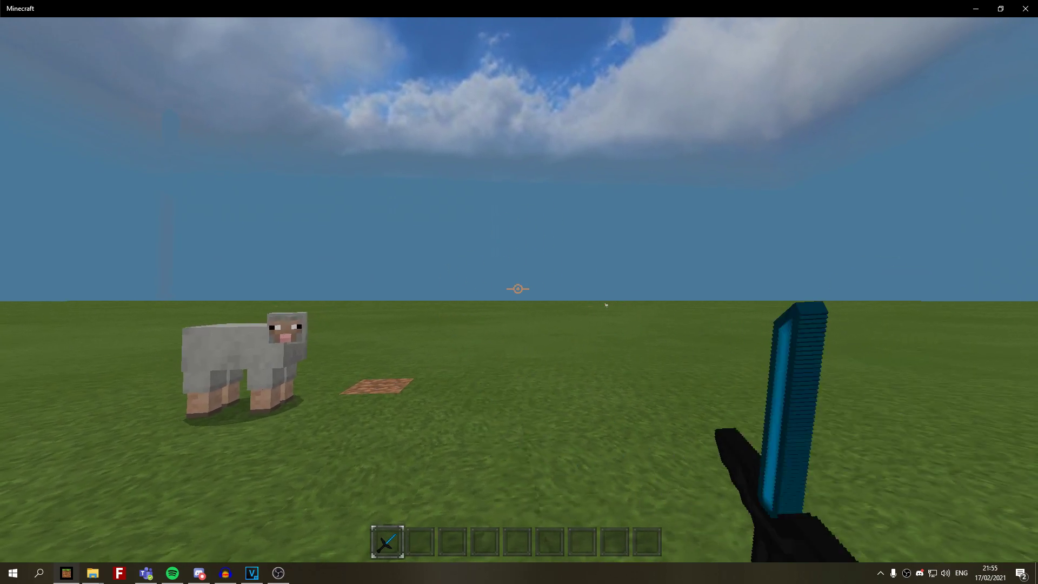
key(F5)
key(F5)
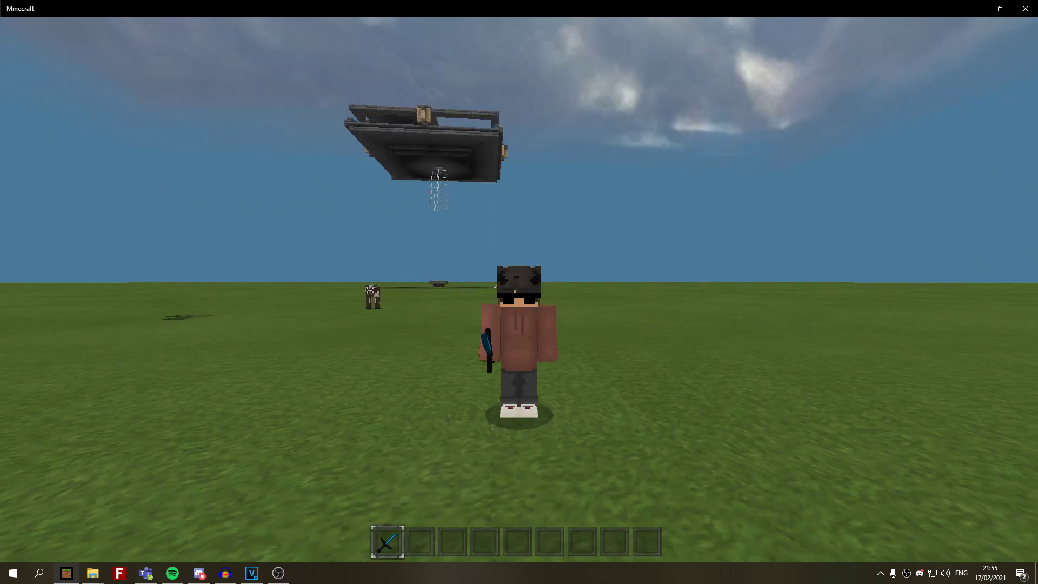
mouse_move(519, 292)
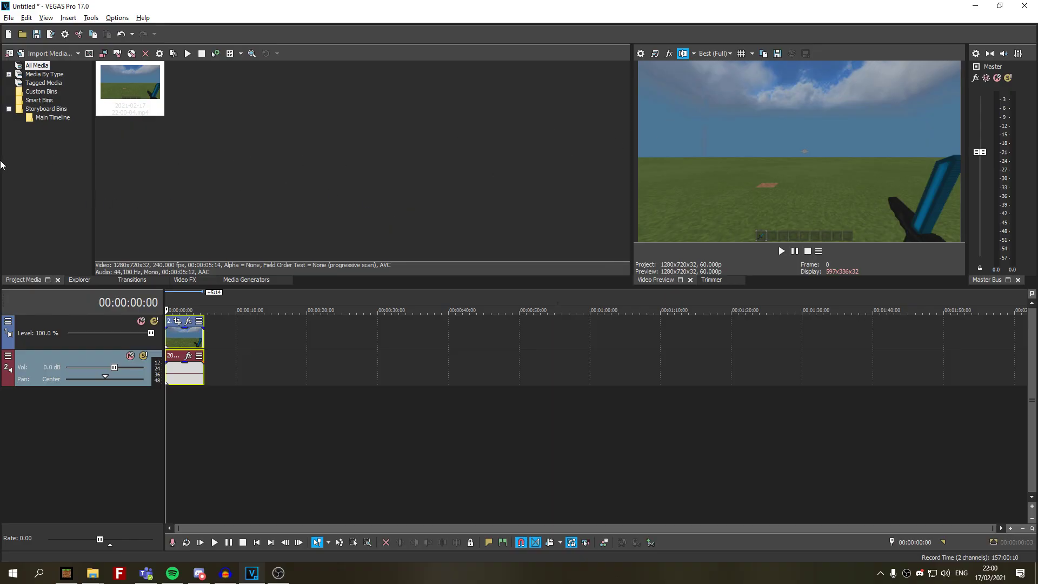
Open Project Video Properties (1280x720, 60 fps) and move the dialog to the left.
click(641, 52)
drag(466, 42, 396, 66)
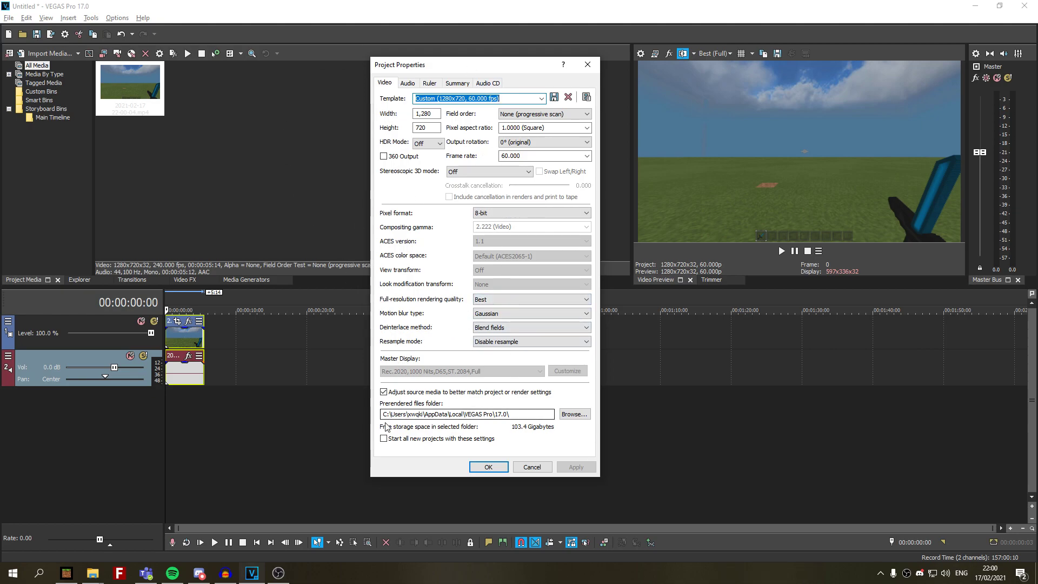
Close Project Properties and play the clip in the preview up to 00:00:01:28.
click(587, 64)
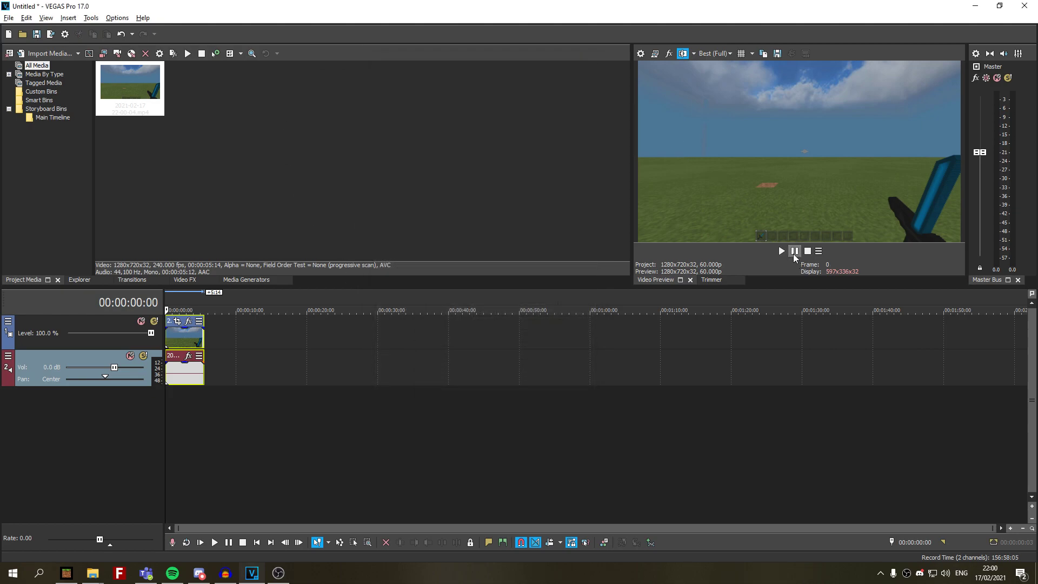
click(794, 258)
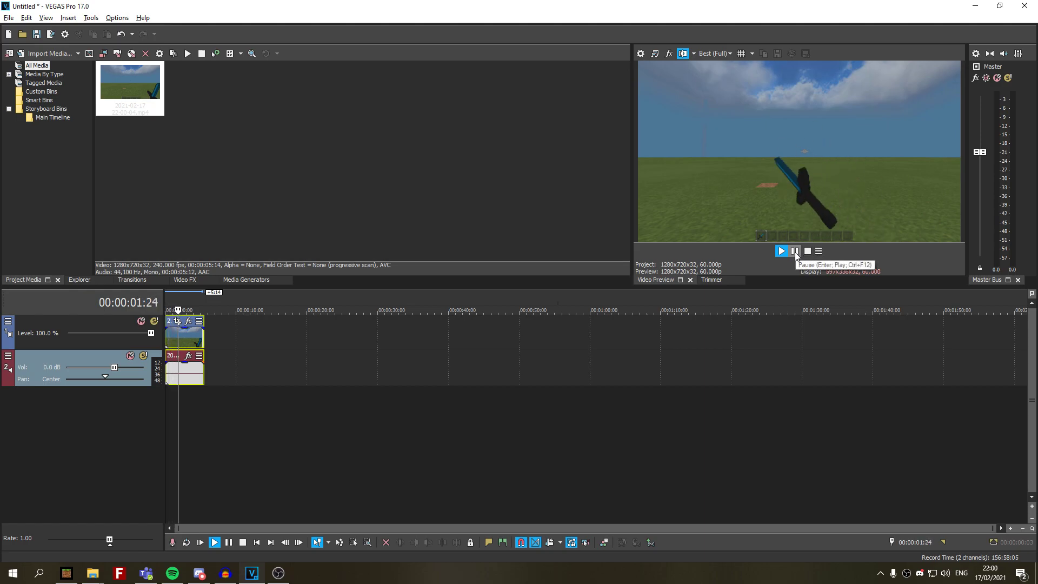
click(794, 251)
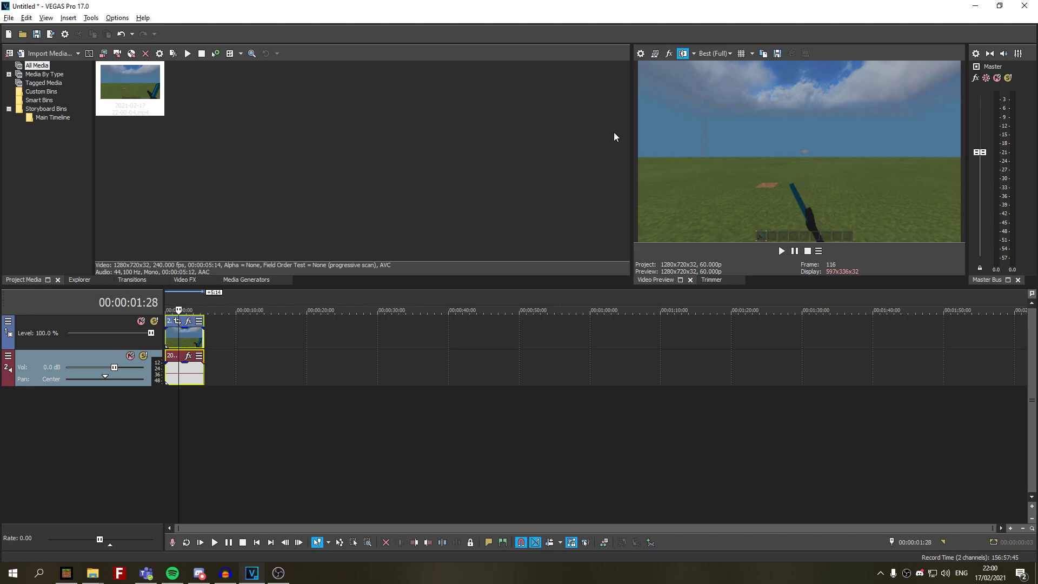
Set the project resample mode to Smart resample, then replay the clip to 00:00:03:04.
click(640, 53)
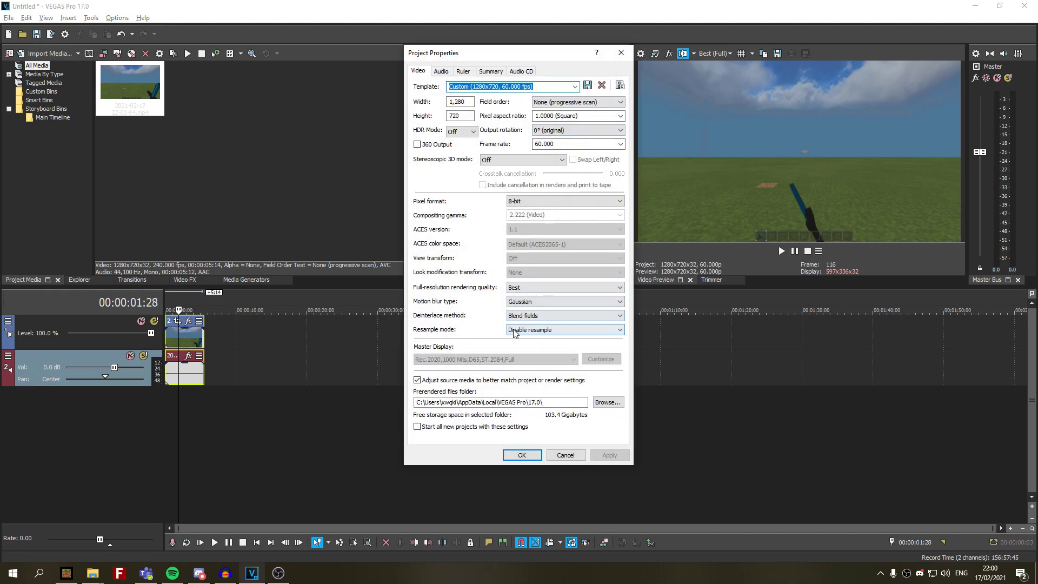
click(514, 330)
click(516, 338)
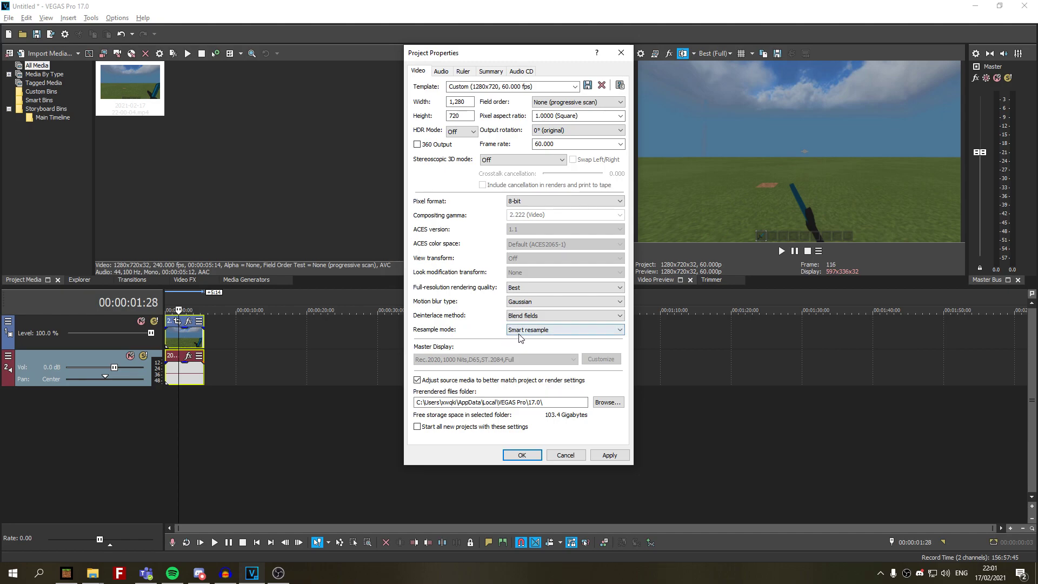
click(610, 454)
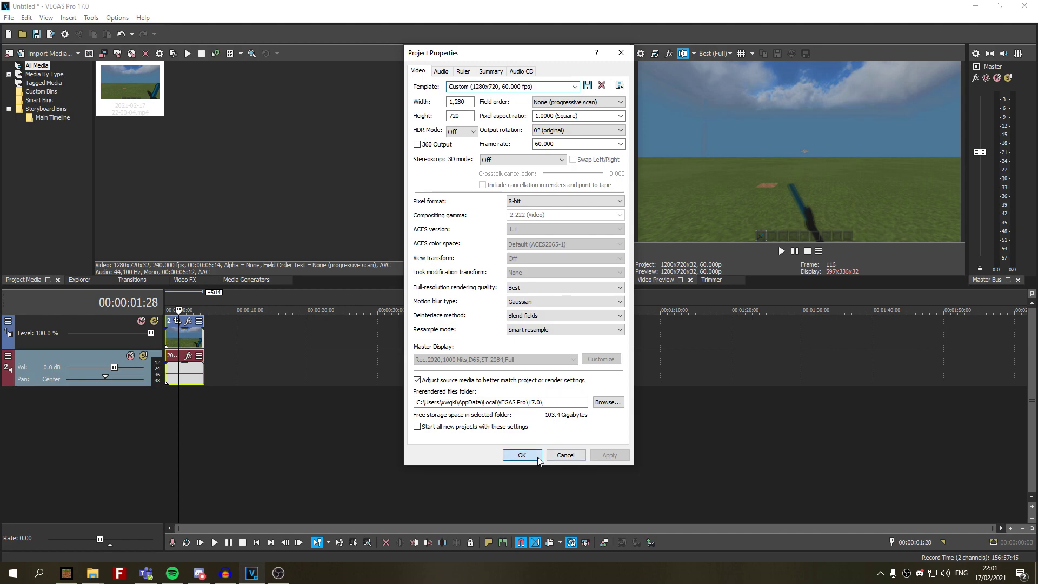
click(521, 455)
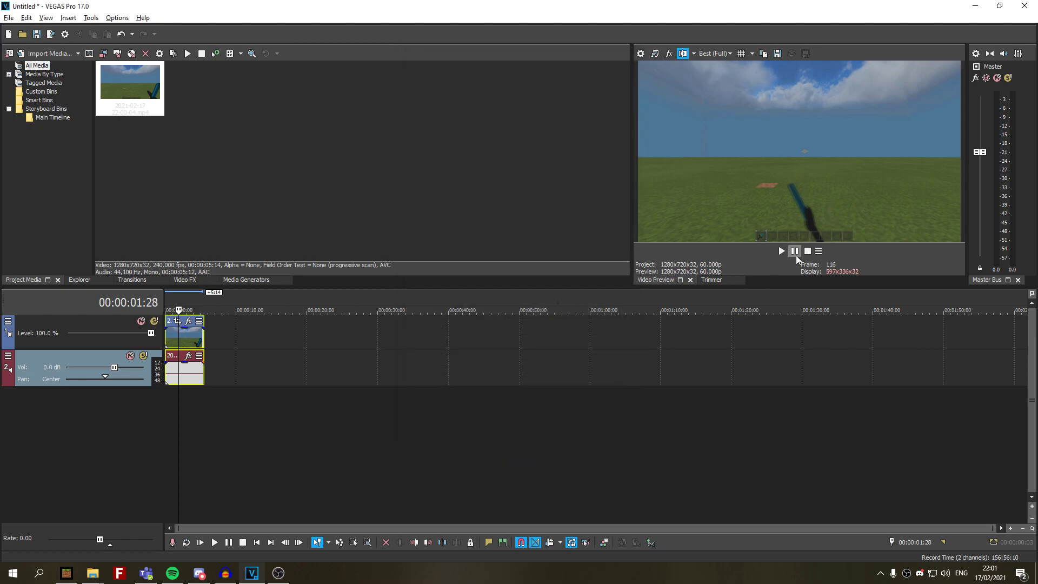
key(space)
click(795, 253)
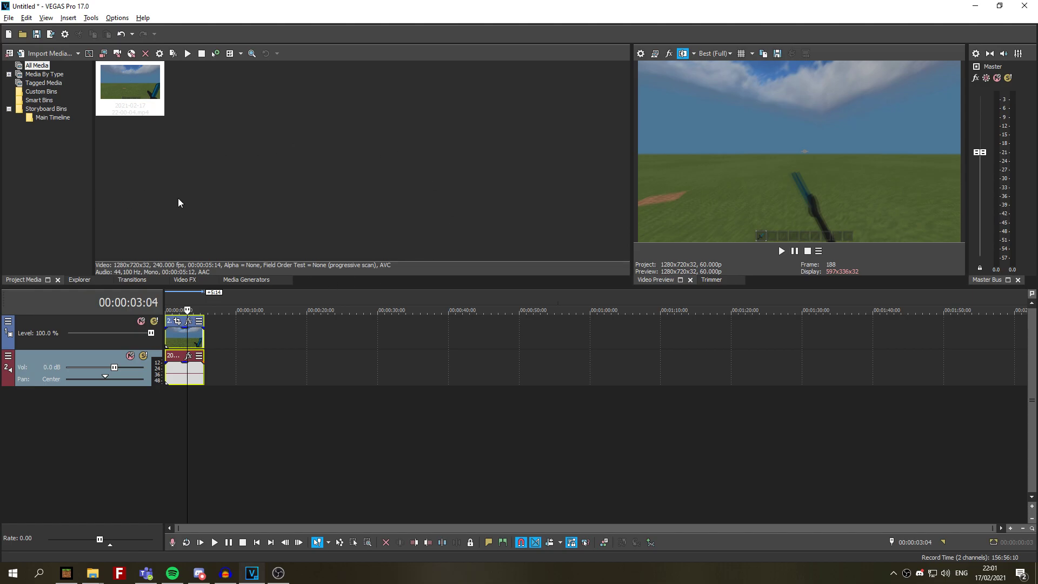
Select the whole clip as the time range and open Render As with the NVENC MP4 template.
click(8, 17)
click(8, 17)
drag(172, 303, 208, 309)
double_click(184, 335)
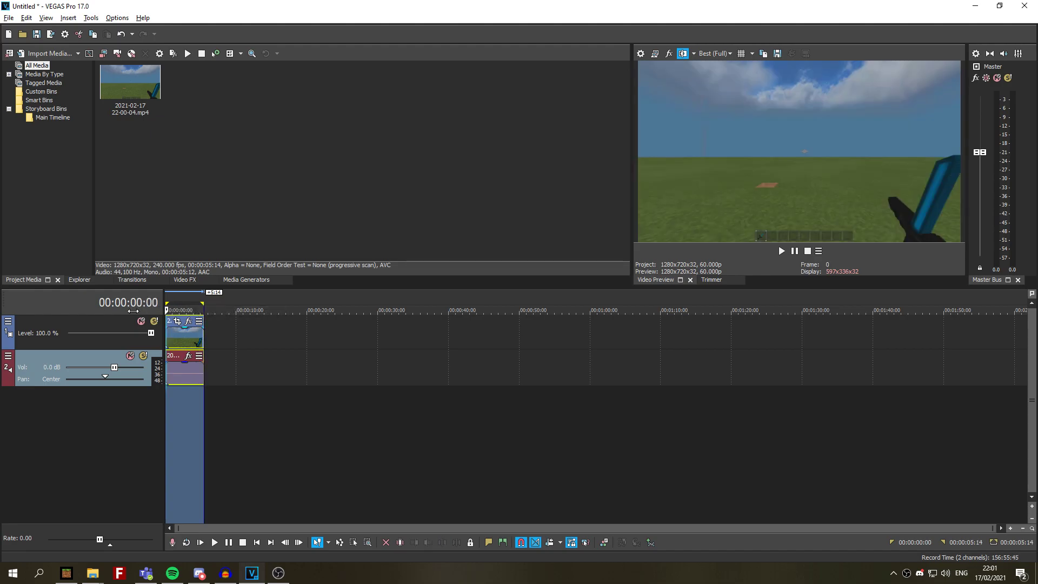
click(10, 17)
click(32, 100)
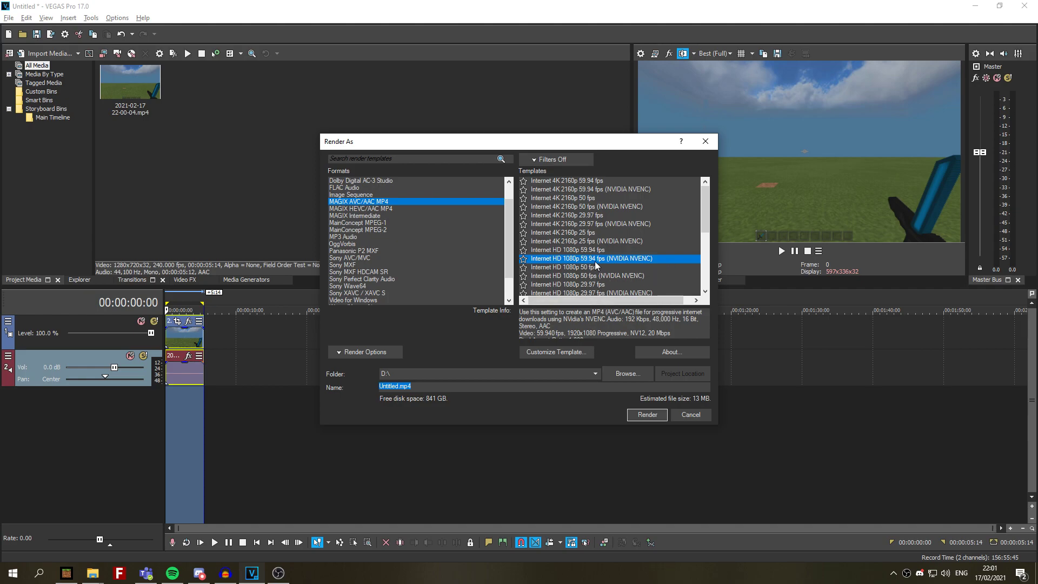
Customize the NVENC template with a 30,000,000 bps average bitrate.
click(550, 352)
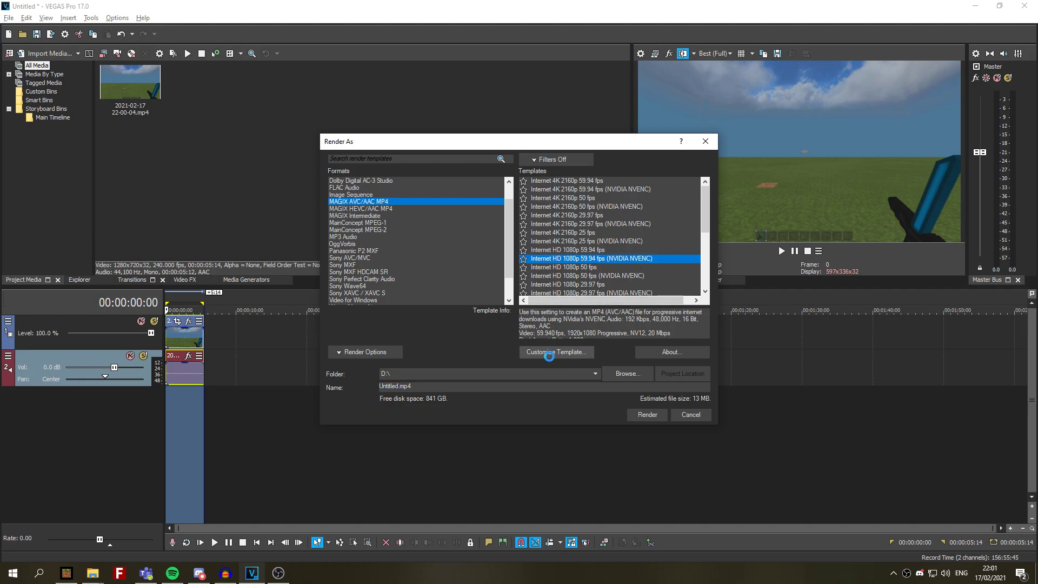
double_click(547, 381)
text(30,000,000)
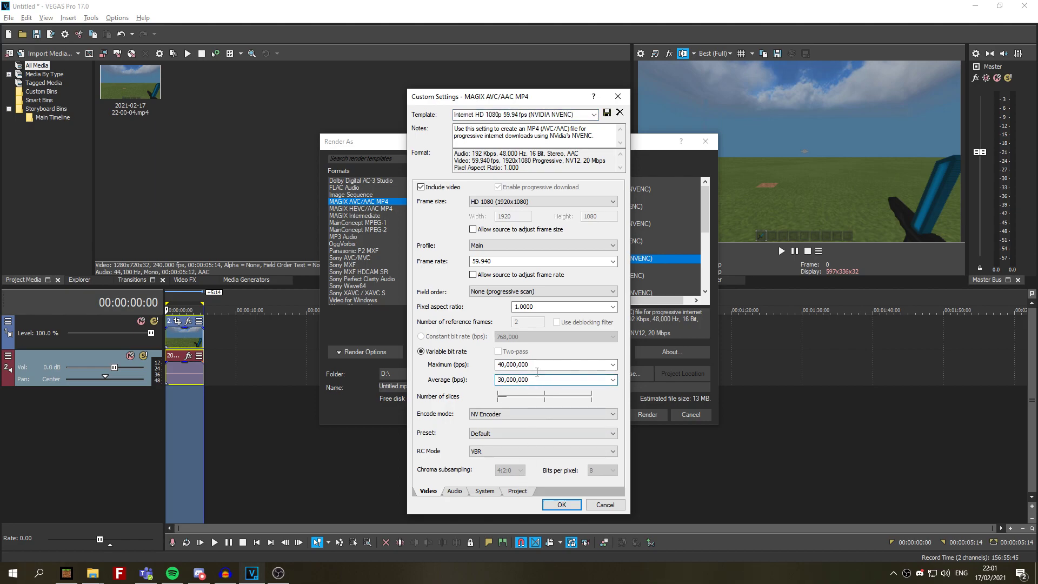
Set video rendering quality to Best on the Project tab and confirm the template.
click(517, 491)
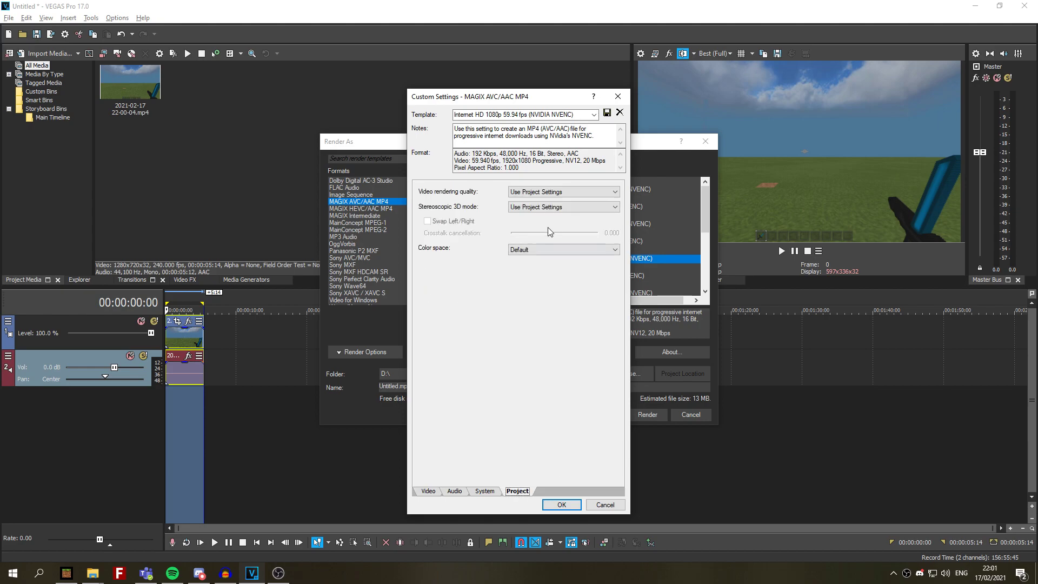
click(567, 196)
click(530, 224)
click(562, 191)
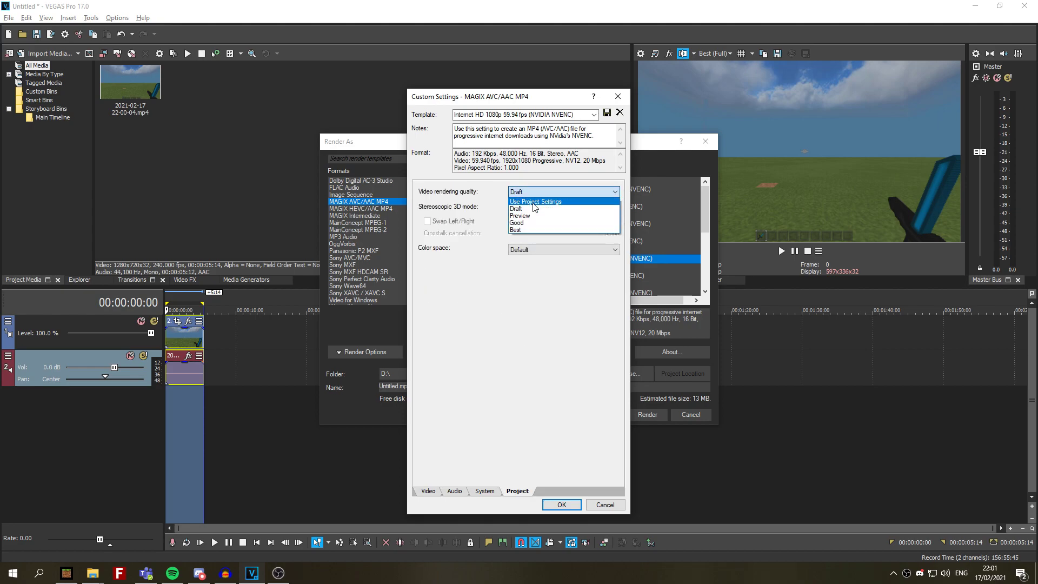
click(517, 231)
click(562, 505)
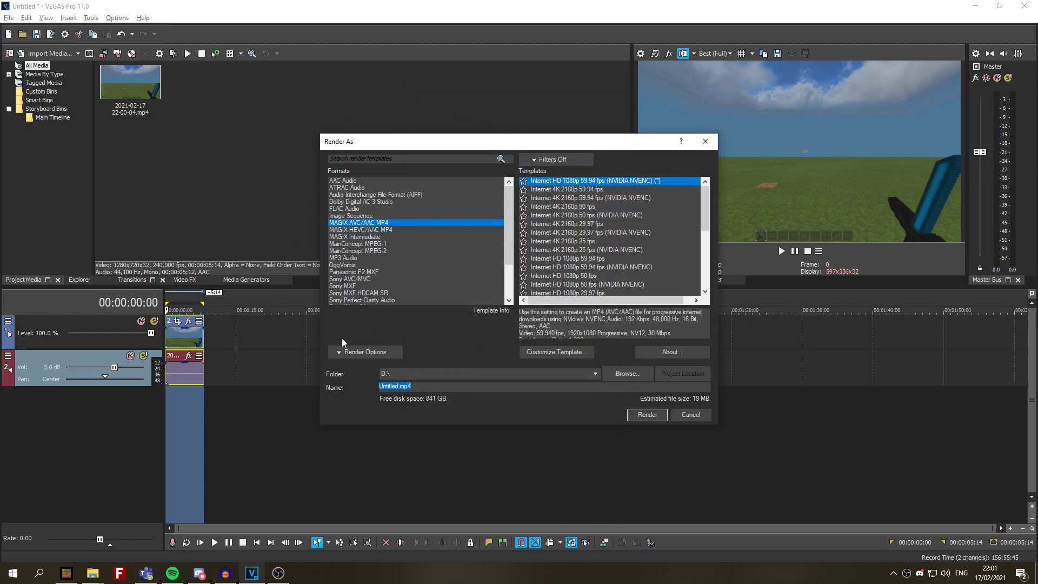
Replace the Untitled.mp4 output name in Render As with a name beginning 'Te'.
key(BackSpace)
text(Test Youtube)
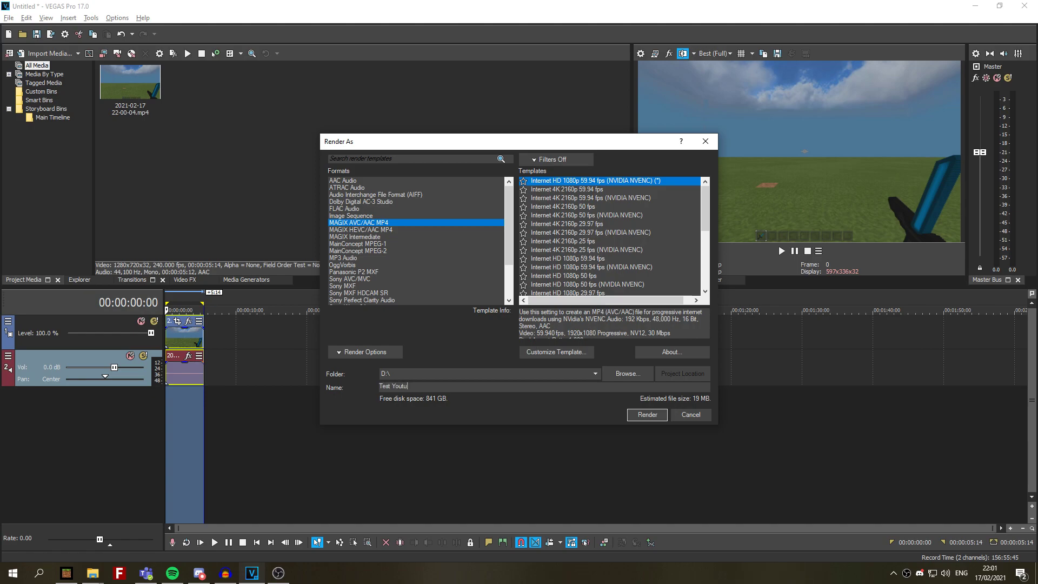